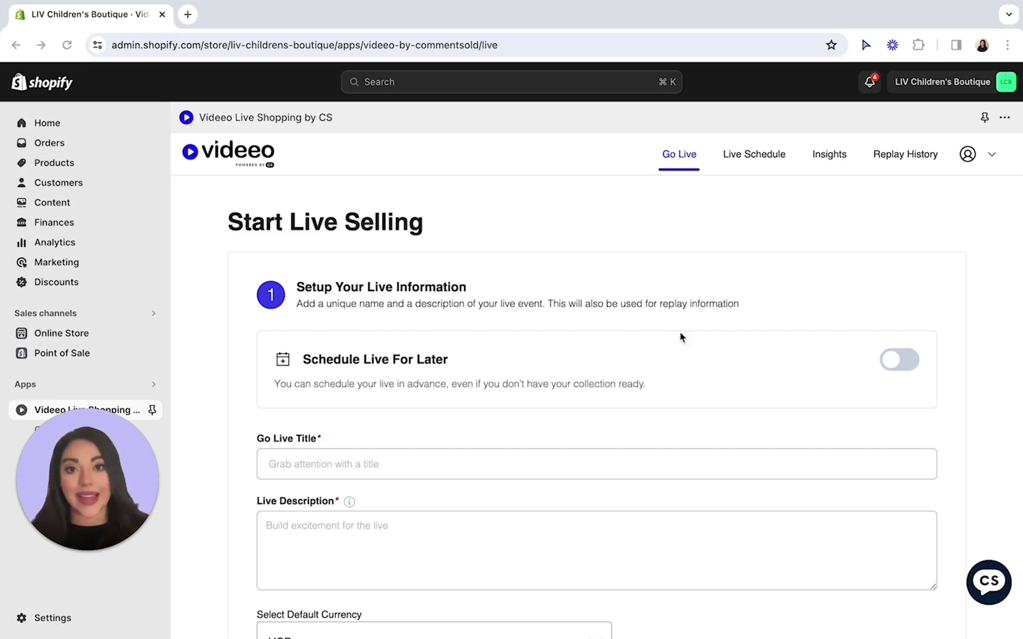
Enter 'Test' as both the Go Live title and the live description
click(396, 465)
click(396, 465)
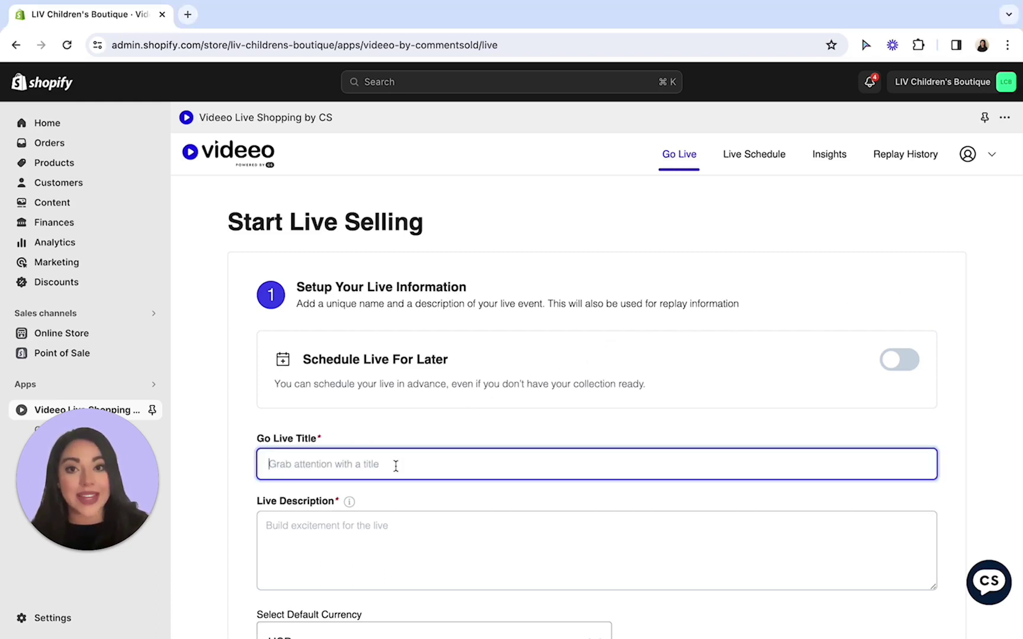
text(Test)
key(Tab)
text(Test)
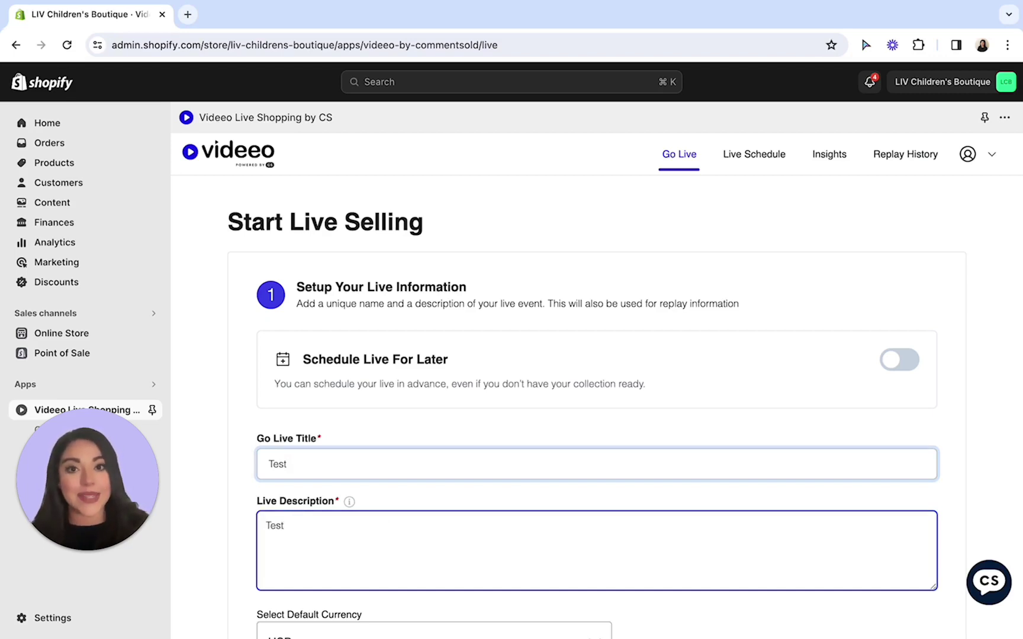
Search collections for 'sweater' and choose SWEATERS (9 items) as the sale collection
scroll(269, 429, down, 10)
click(347, 402)
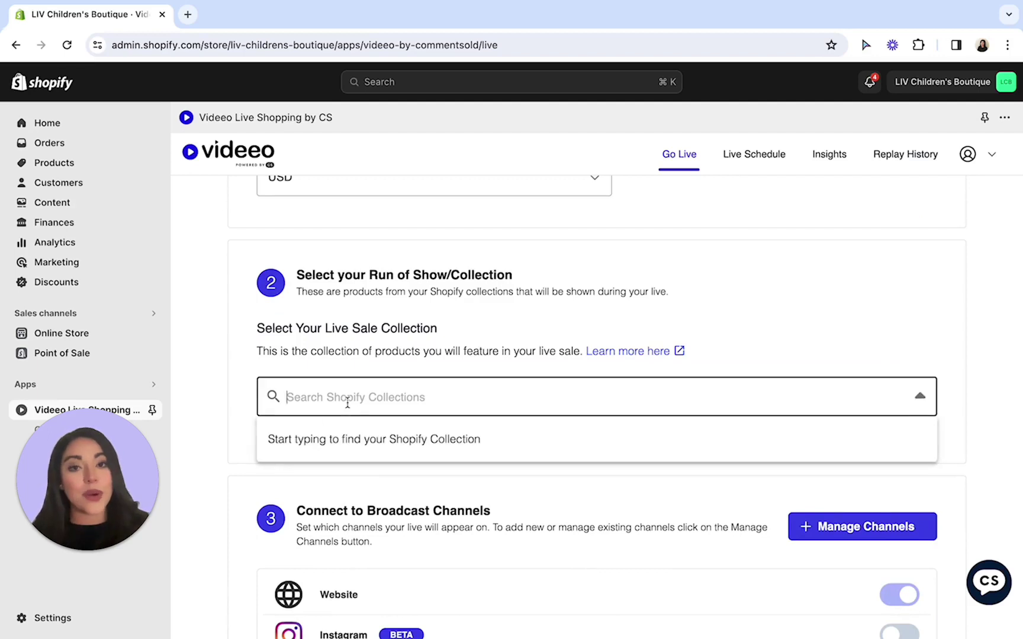
text(sweater)
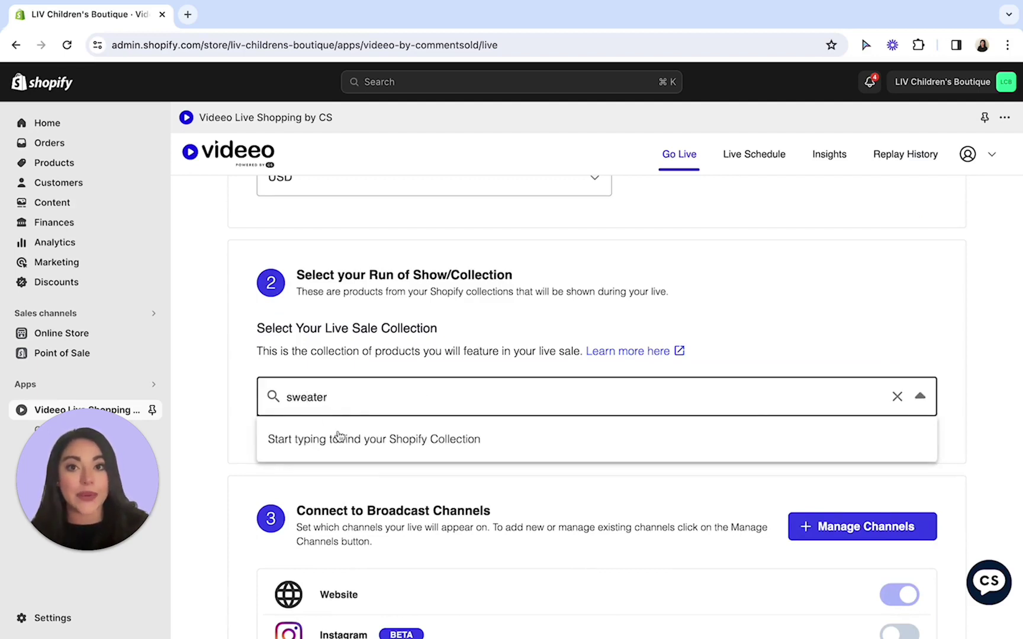
click(341, 440)
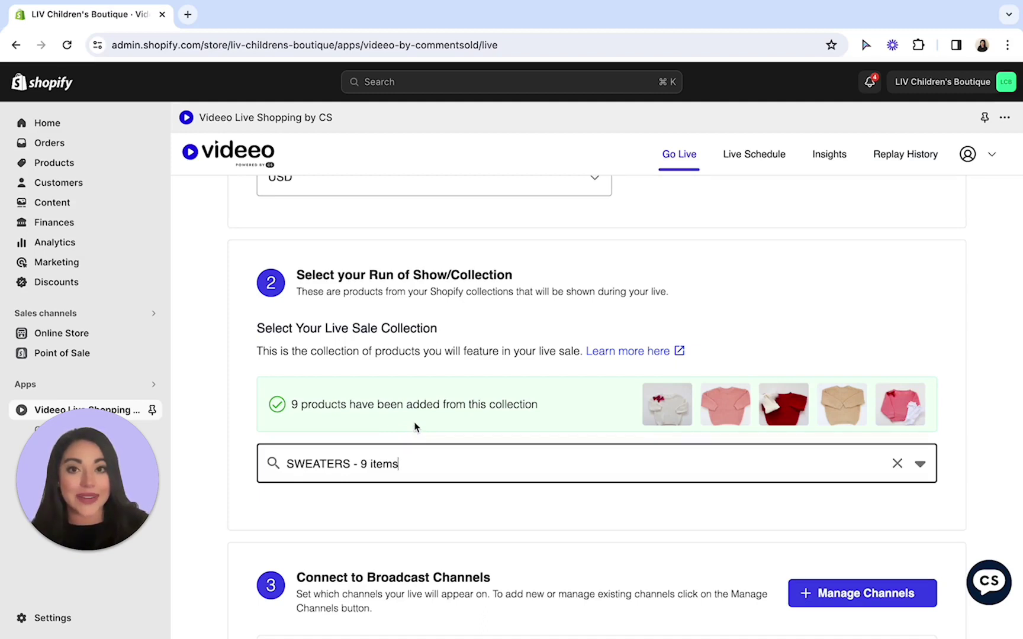
scroll(414, 427, down, 2)
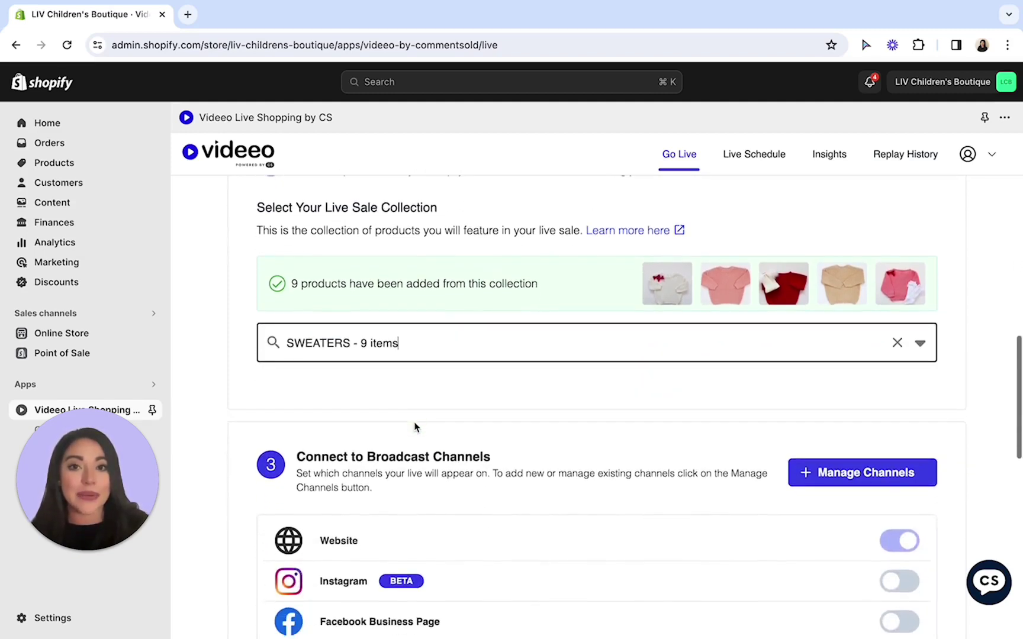
scroll(414, 426, down, 4)
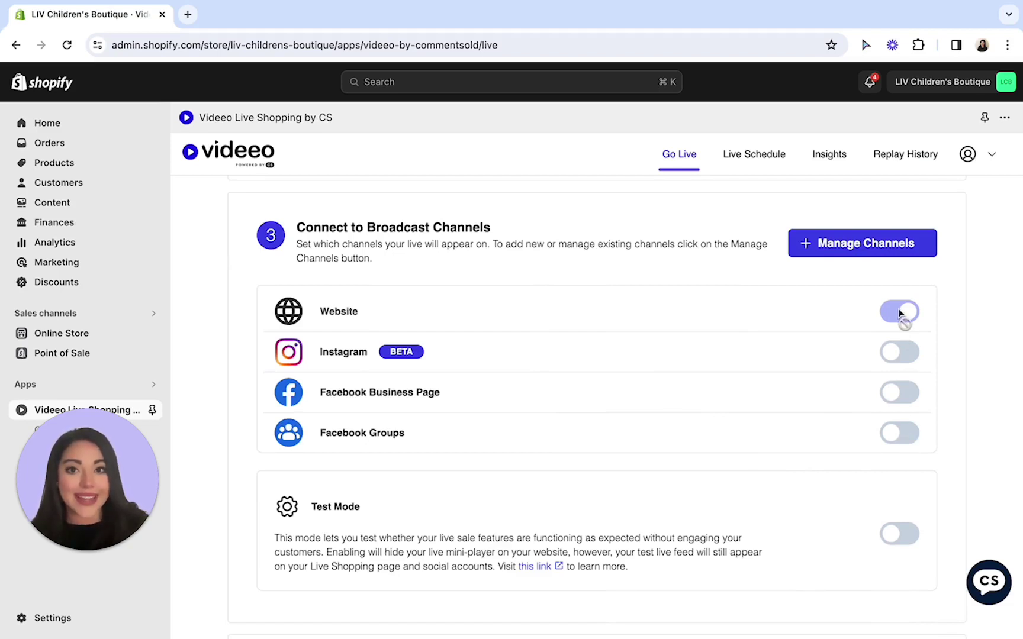
scroll(900, 314, down, 4)
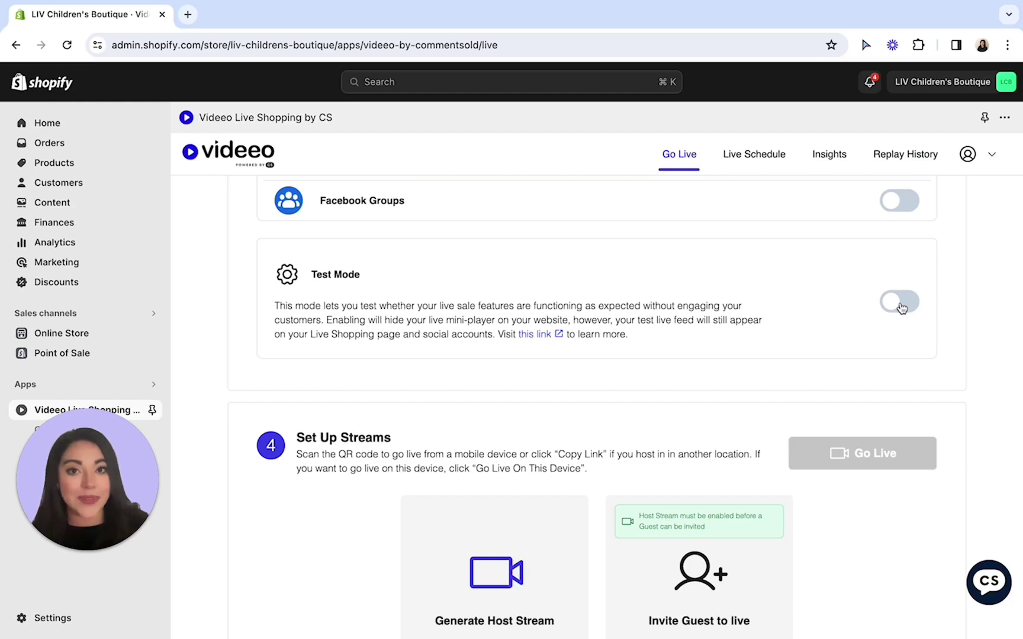
Generate the host stream from the Set Up Streams section
scroll(902, 307, down, 3)
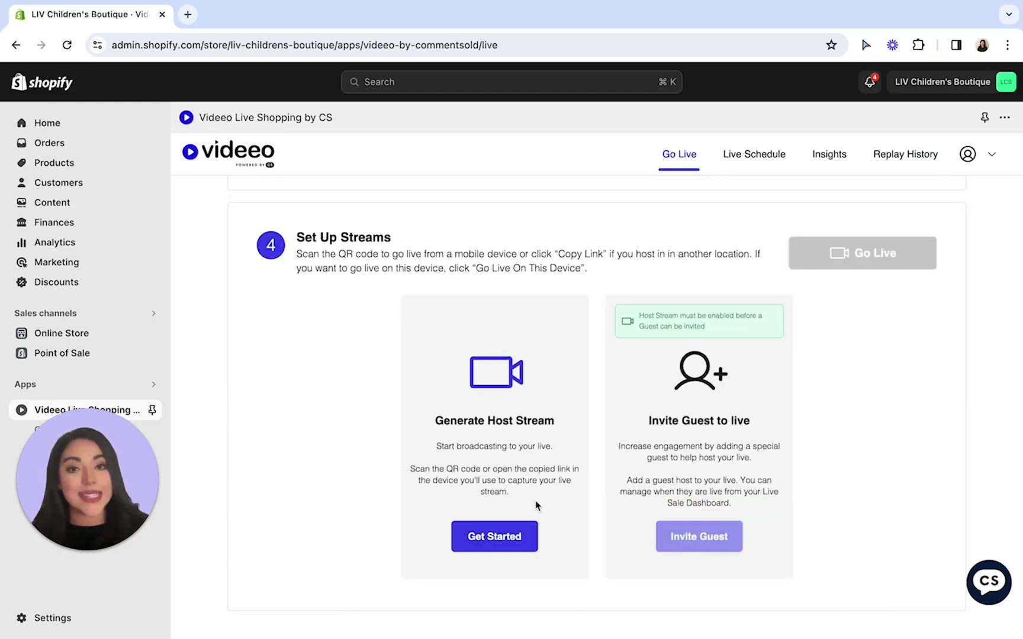
click(496, 545)
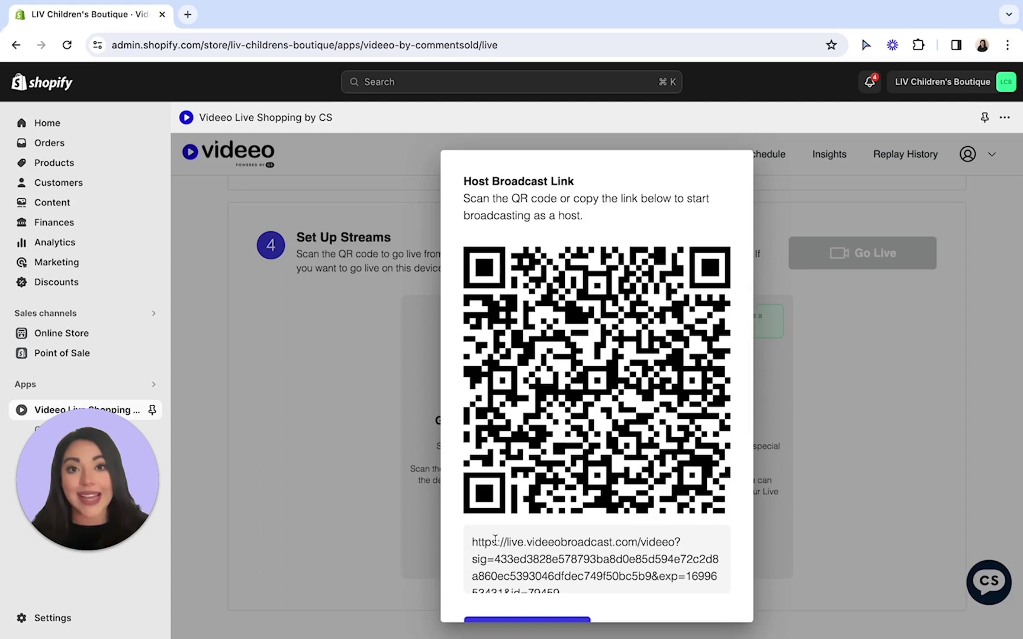
Dismiss the Host Broadcast Link dialog and go live once the camera preview loads
key(Escape)
click(495, 539)
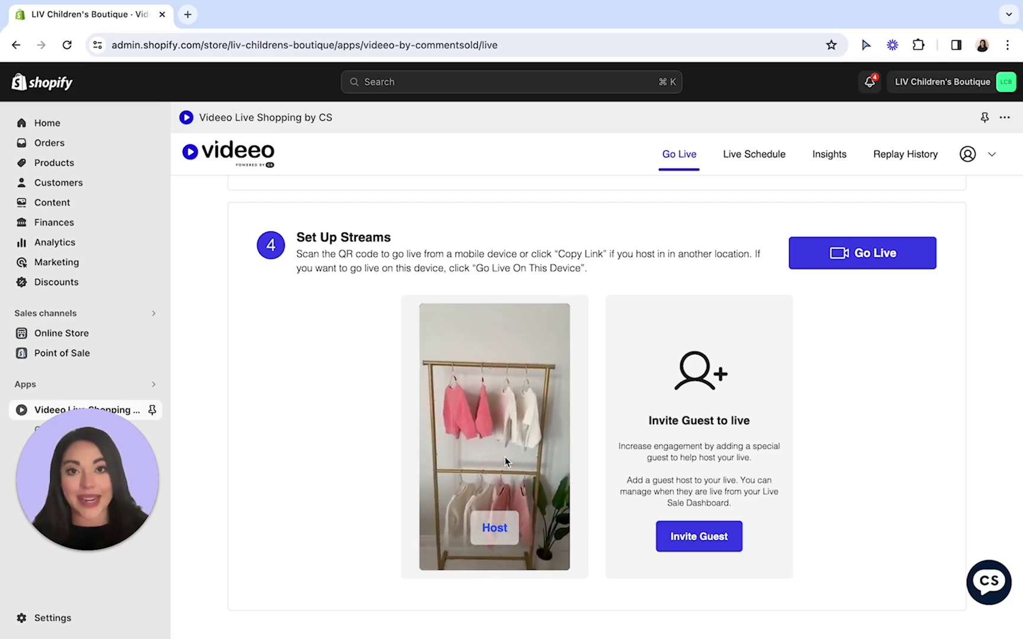
click(890, 255)
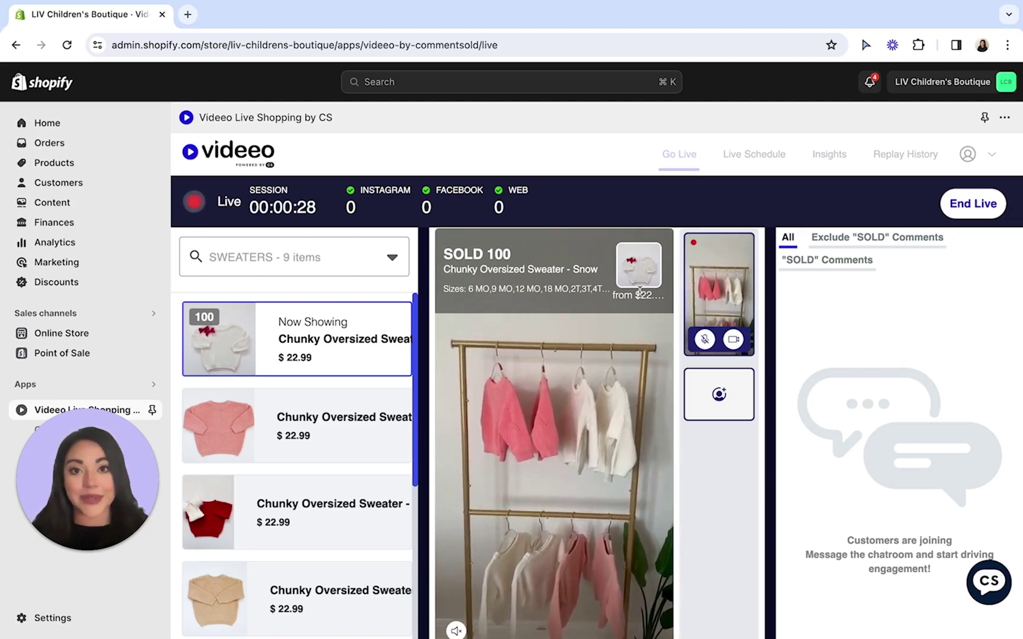
Copy the guest host's live link invitation and close the invitation dialog
click(713, 404)
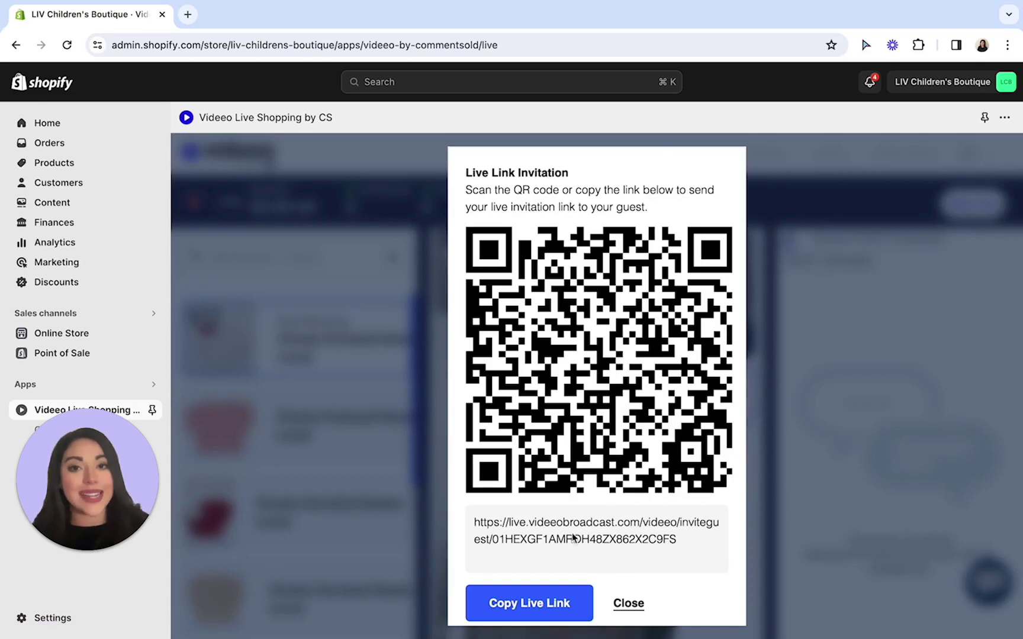
click(550, 599)
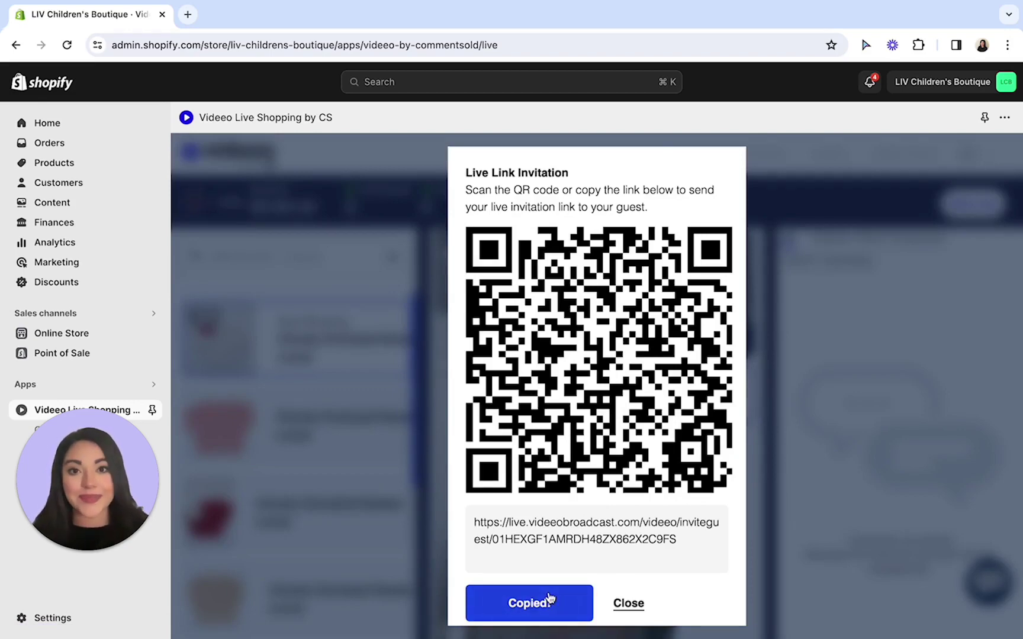
click(627, 606)
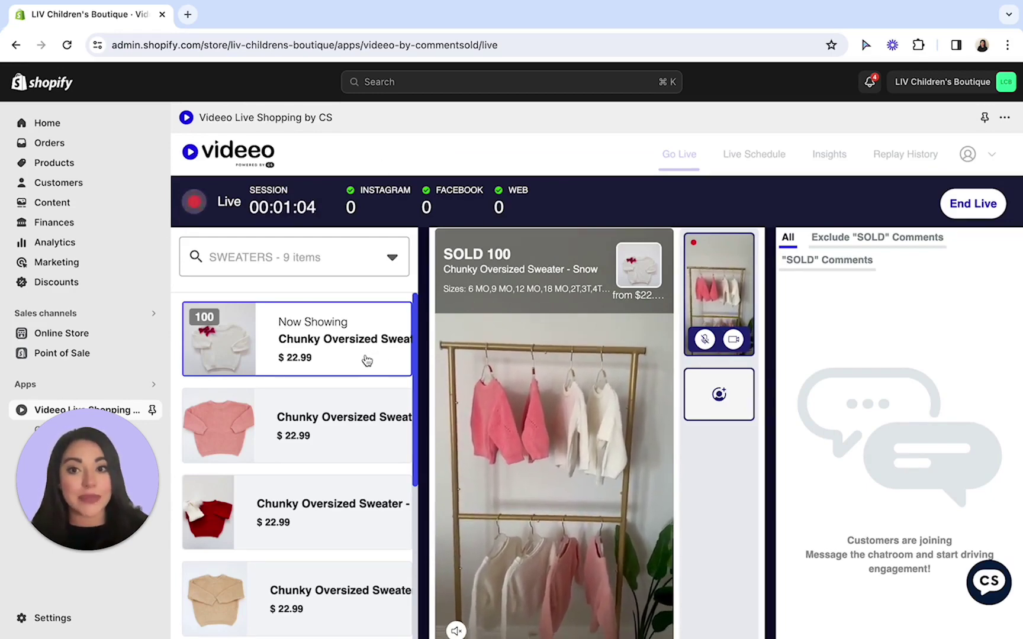
Search products for 'sweat' and feature the Spice chunky oversized sweater as live item 102
click(354, 444)
scroll(354, 445, down, 5)
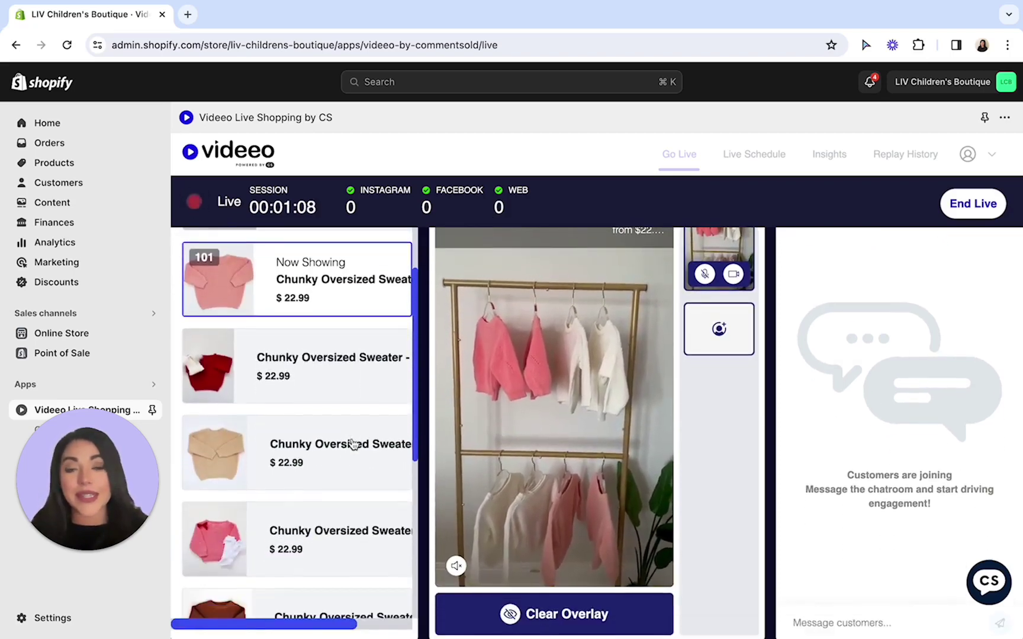
scroll(487, 411, up, 2)
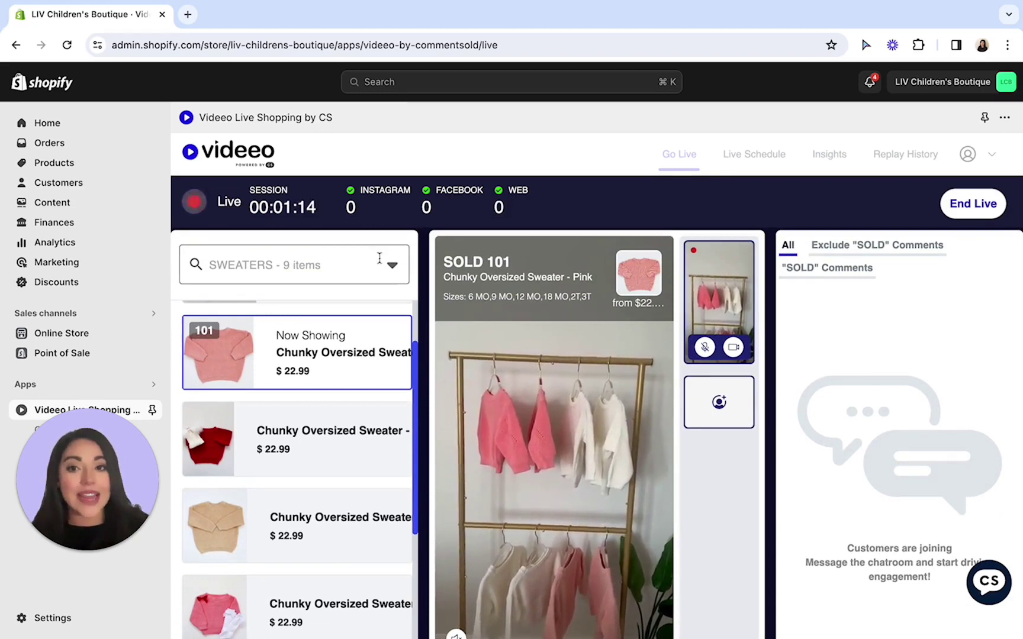
click(348, 271)
text(s)
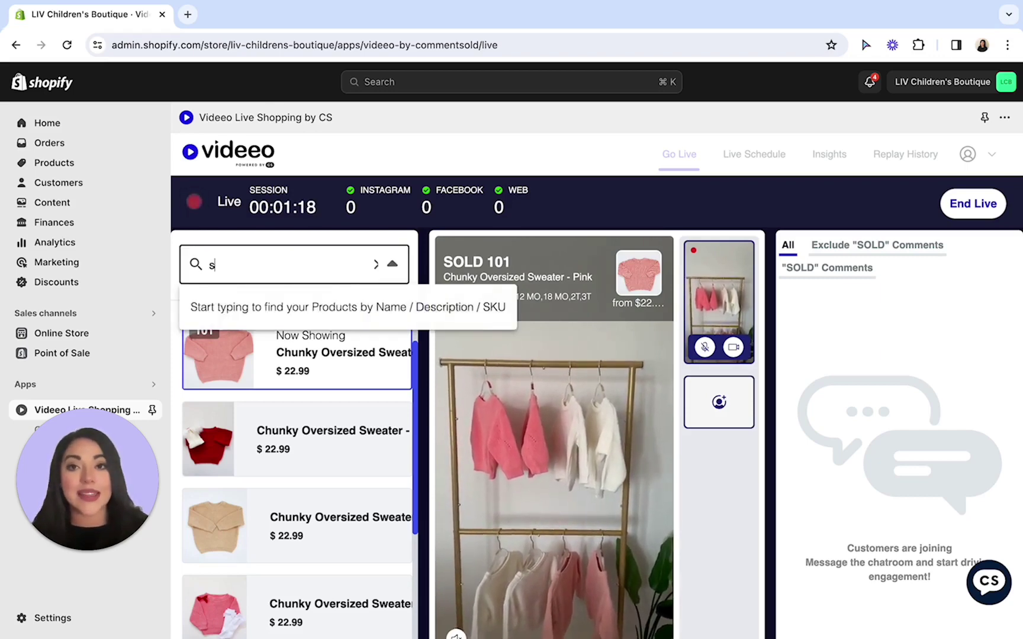
text(weater)
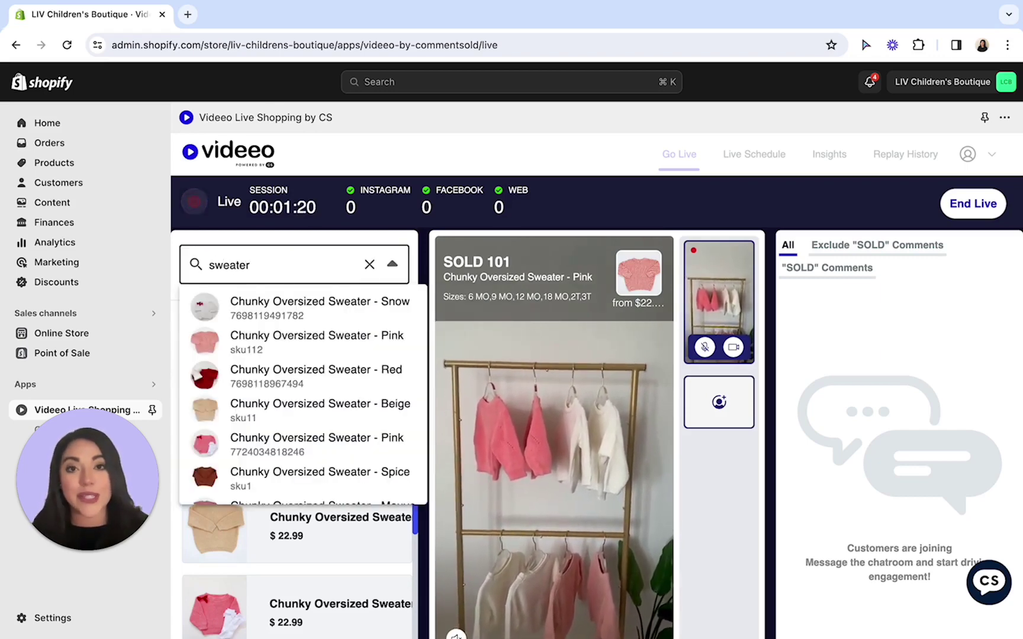
click(307, 485)
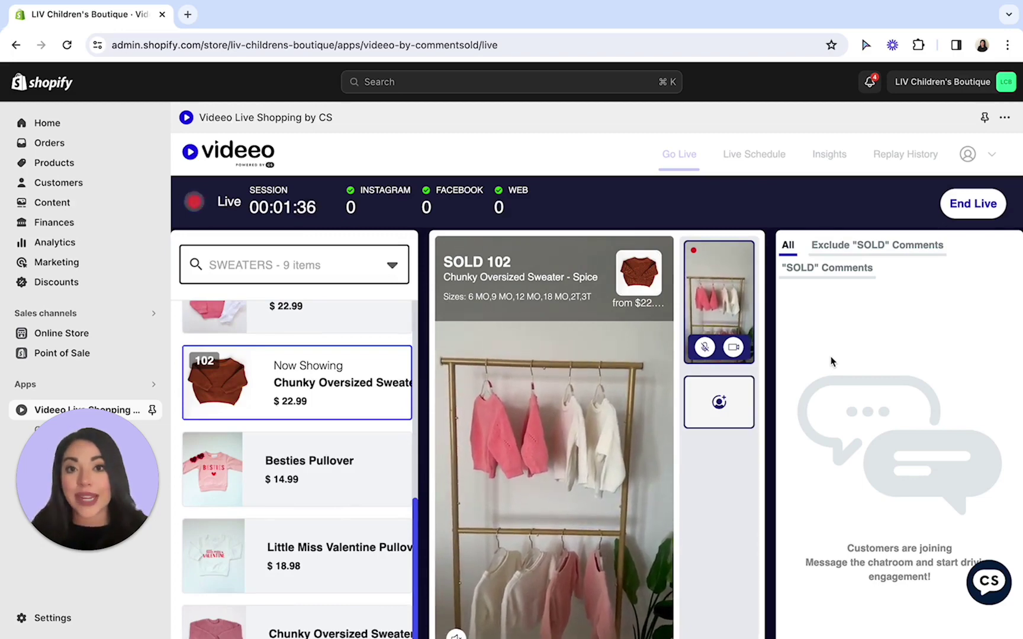
scroll(831, 362, down, 1)
scroll(831, 362, down, 1)
scroll(831, 361, down, 2)
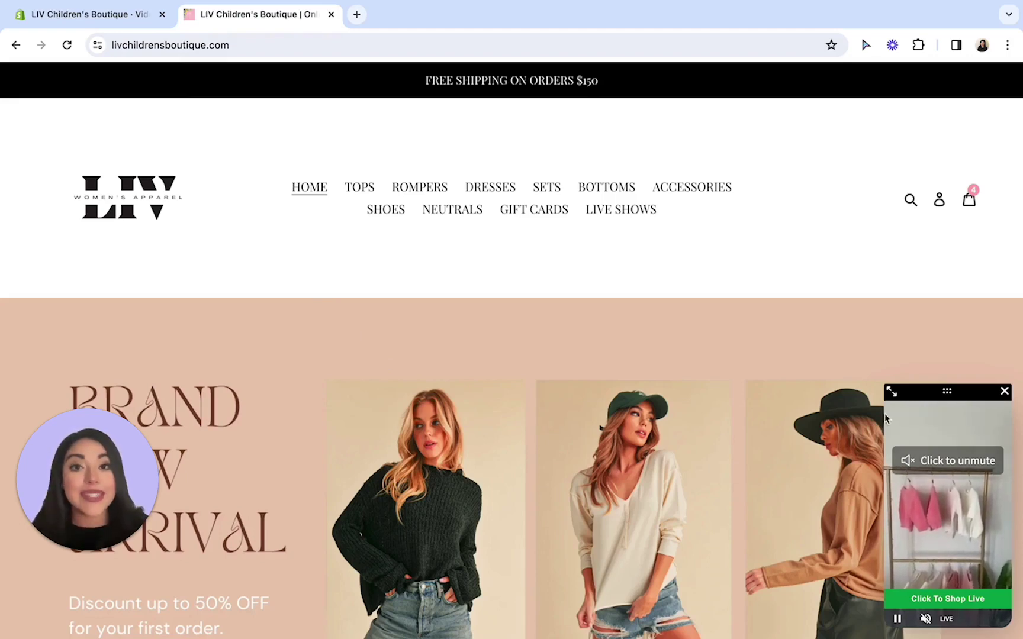
Browse the ACCESSORIES collection, then go to the LIVE SHOWS page
click(709, 190)
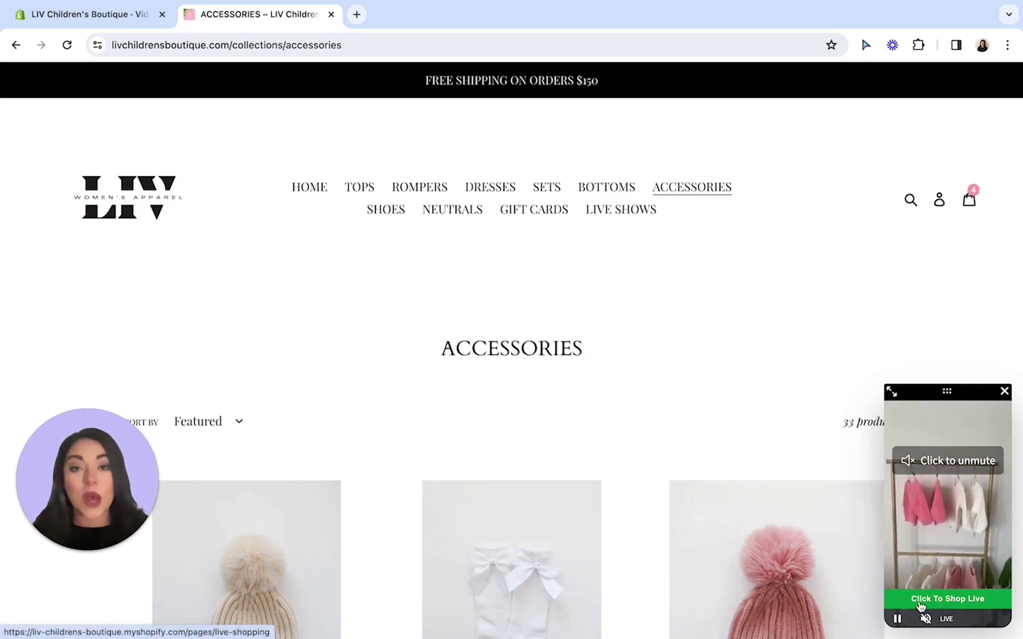
click(634, 219)
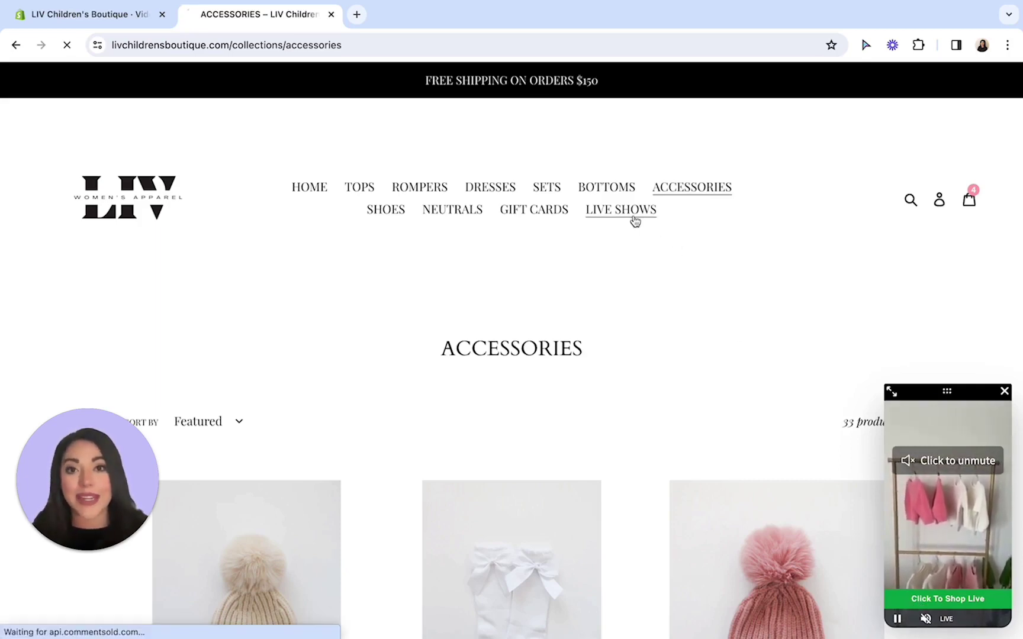
From the live show, add the Spice sweater to the cart in 9 MO, then 6 MO
scroll(623, 299, down, 4)
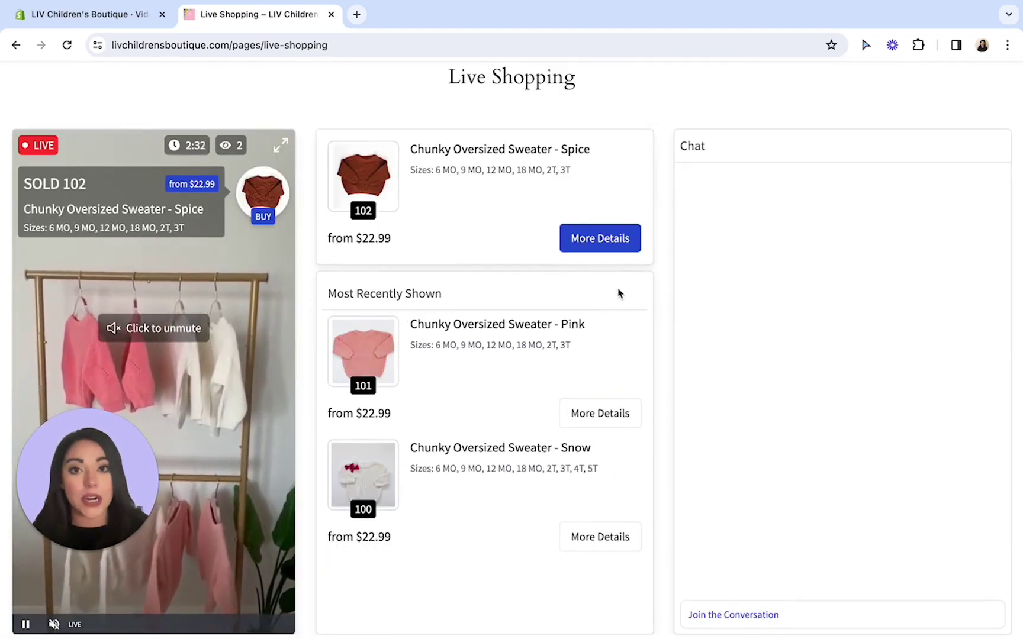
click(601, 239)
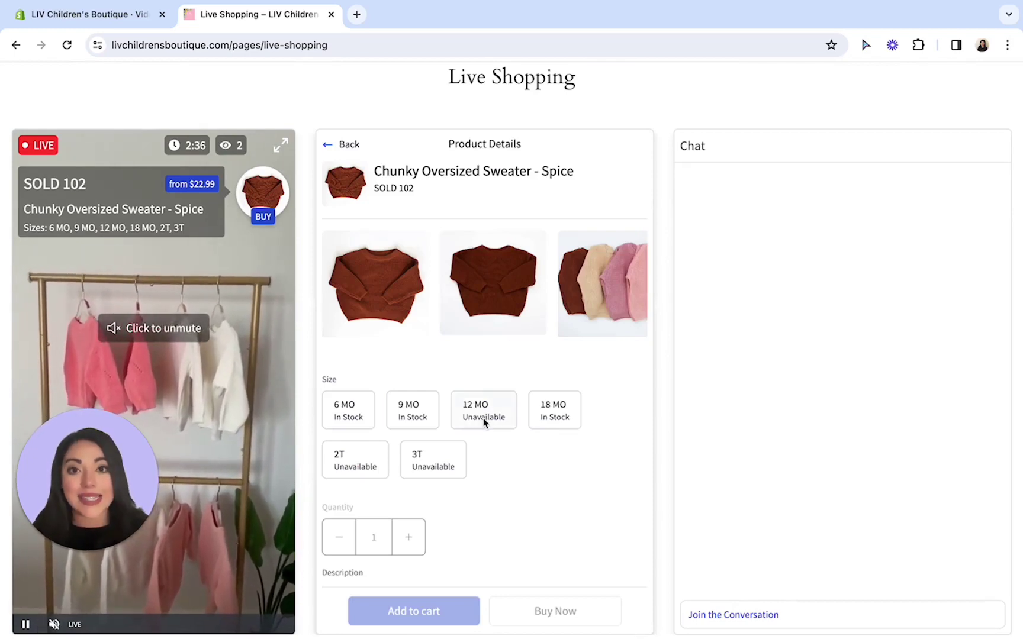
click(422, 419)
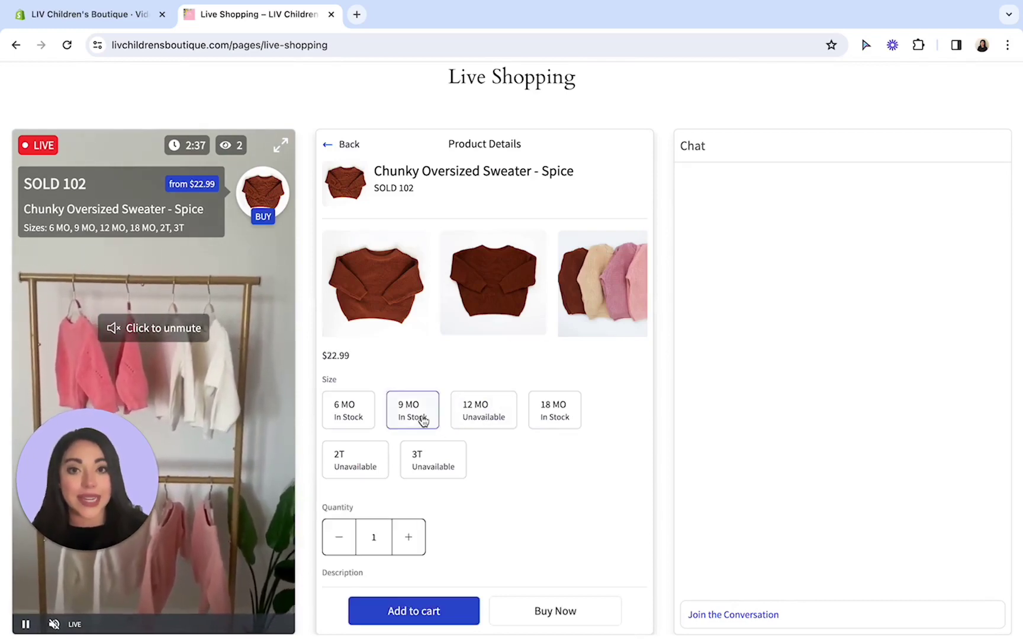
click(424, 611)
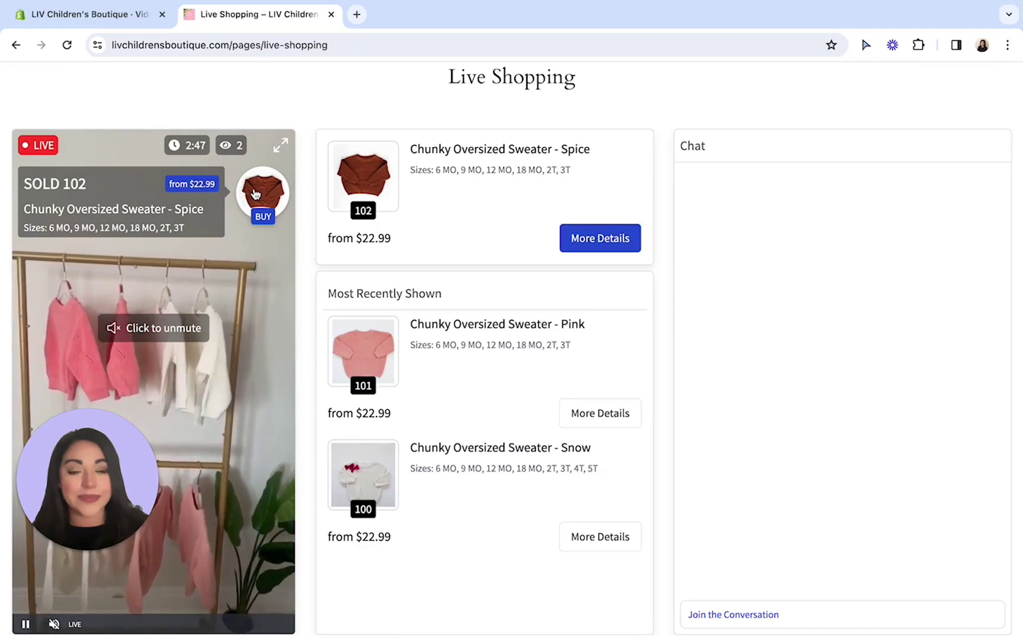
click(256, 194)
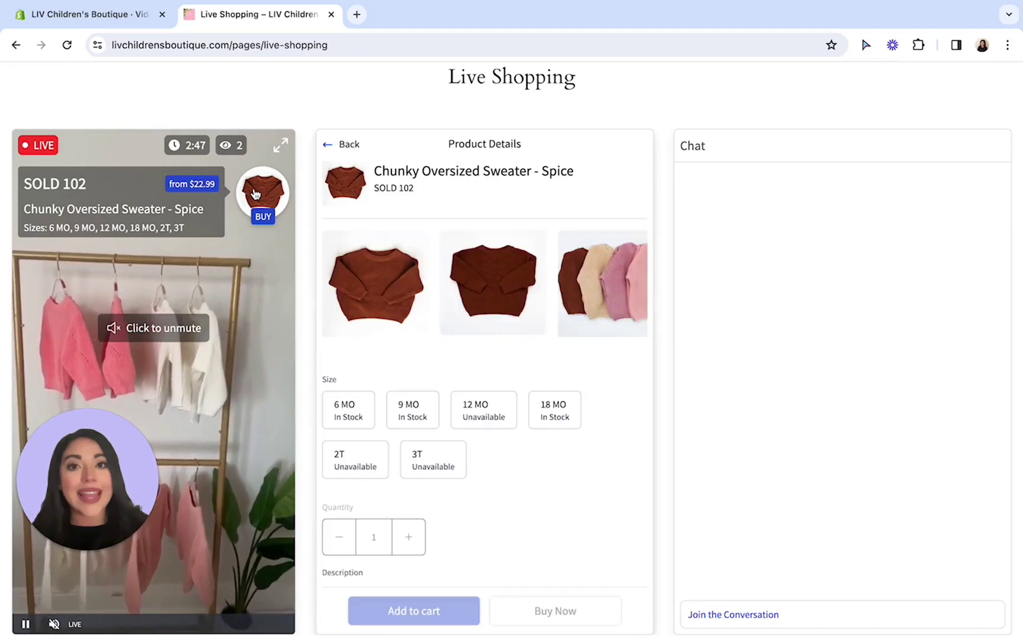
click(350, 418)
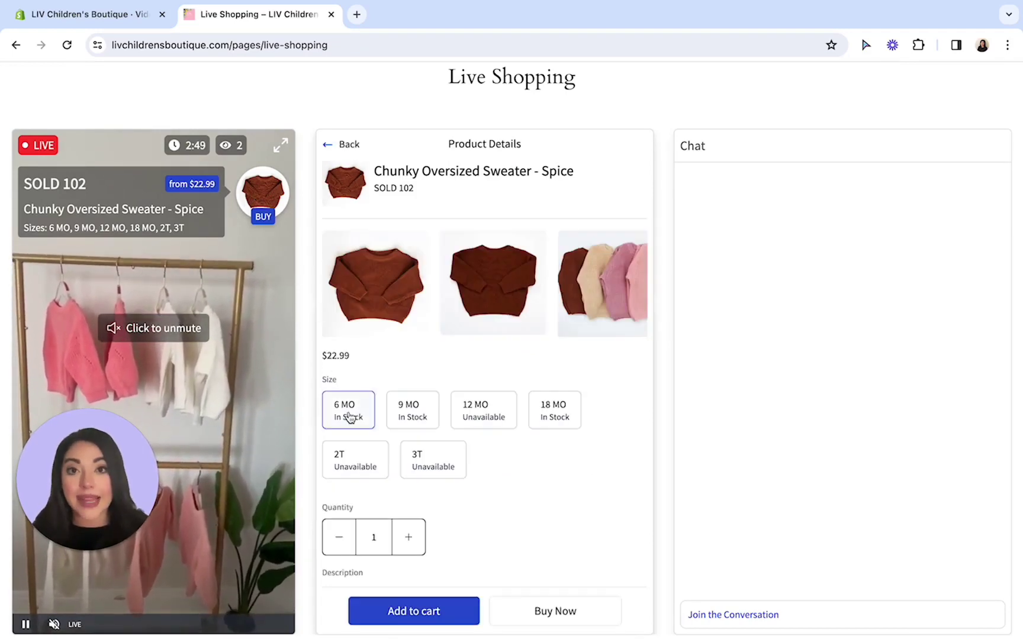
click(395, 615)
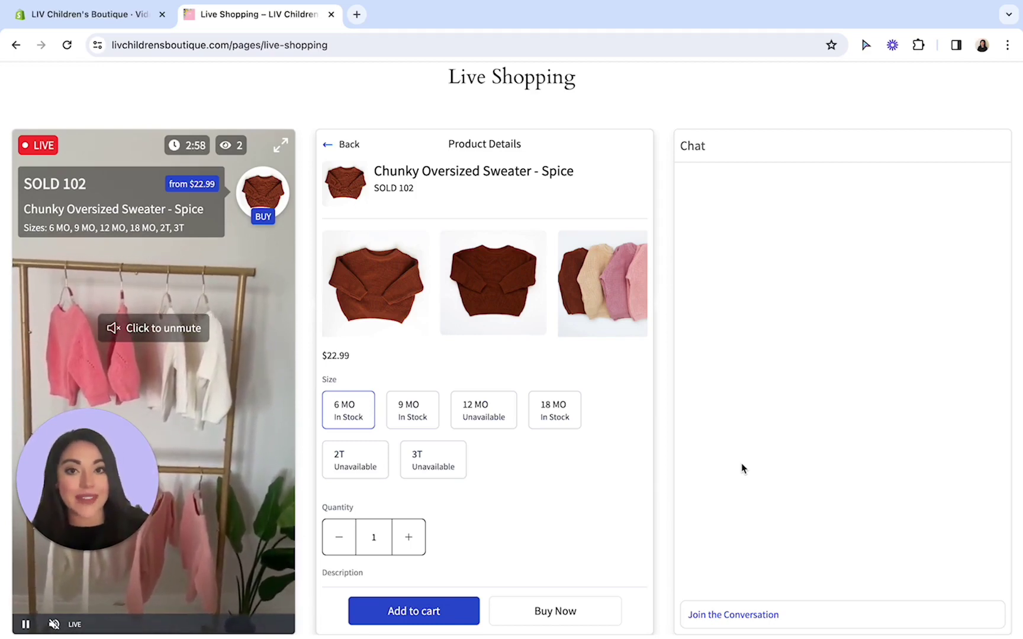
Back in the admin tab, end the live sale and save its video as 'Test'
key(ctrl+shift+Tab)
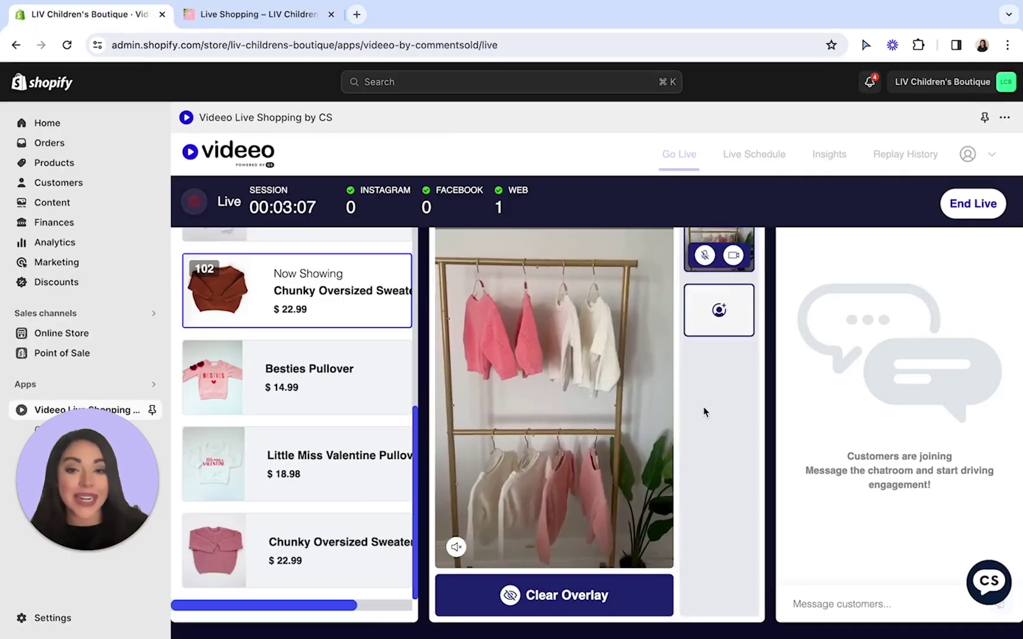
scroll(711, 416, up, 2)
scroll(711, 417, up, 1)
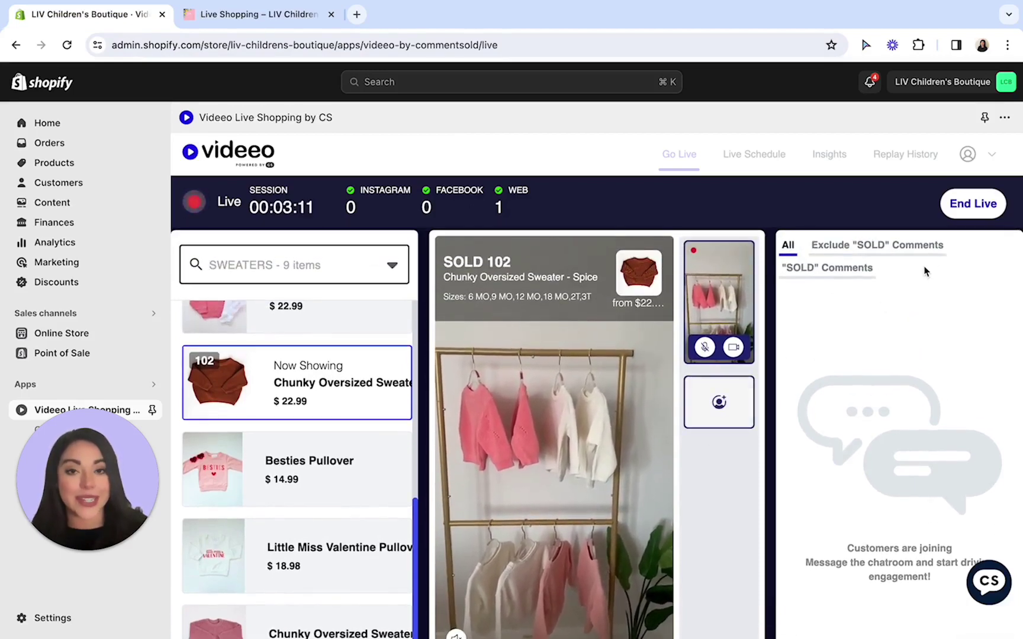
click(960, 207)
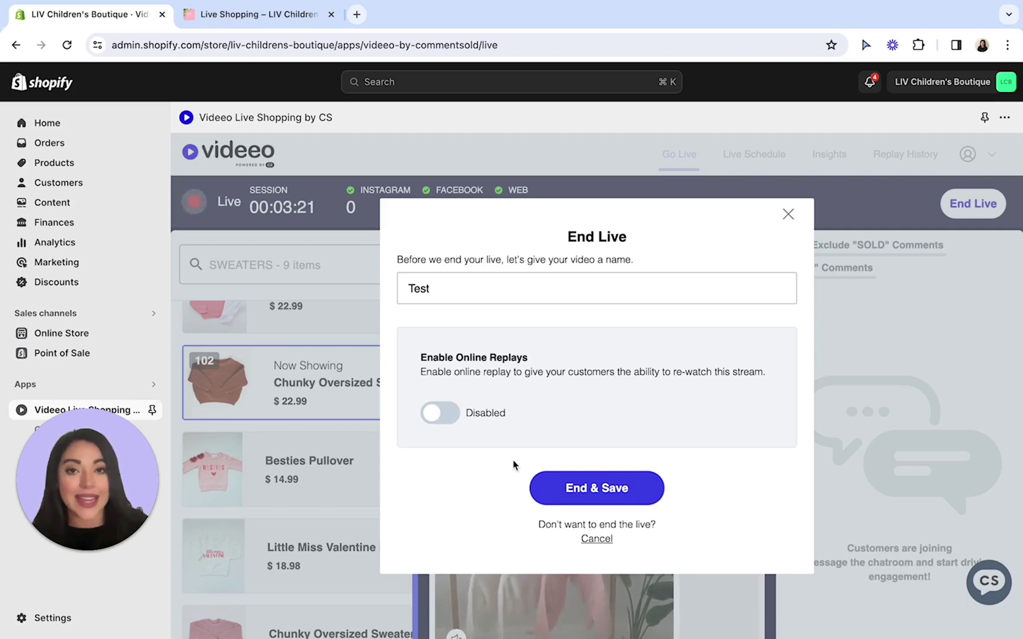
click(568, 491)
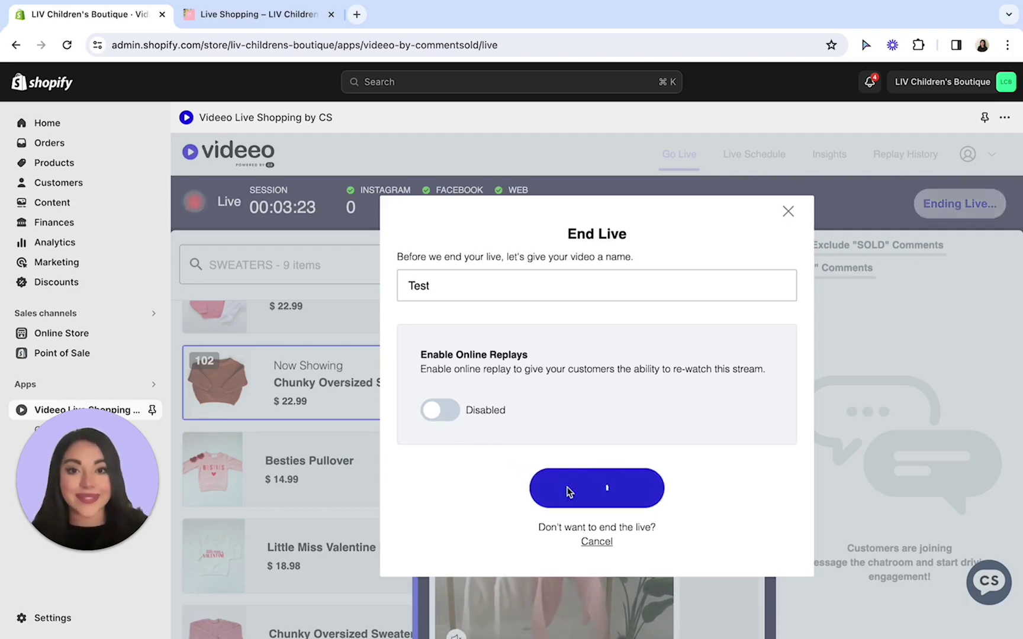